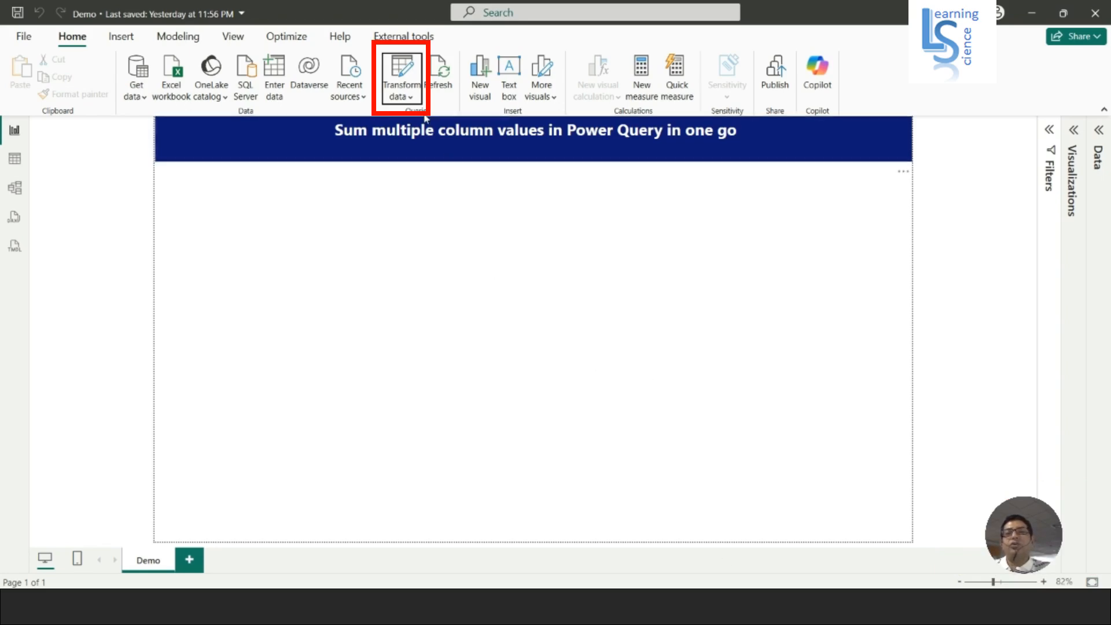
Open the Power Query Editor and start a custom column named Gross Salary in the Salary query.
{"action": "left_click", "coordinate": [411, 100]}
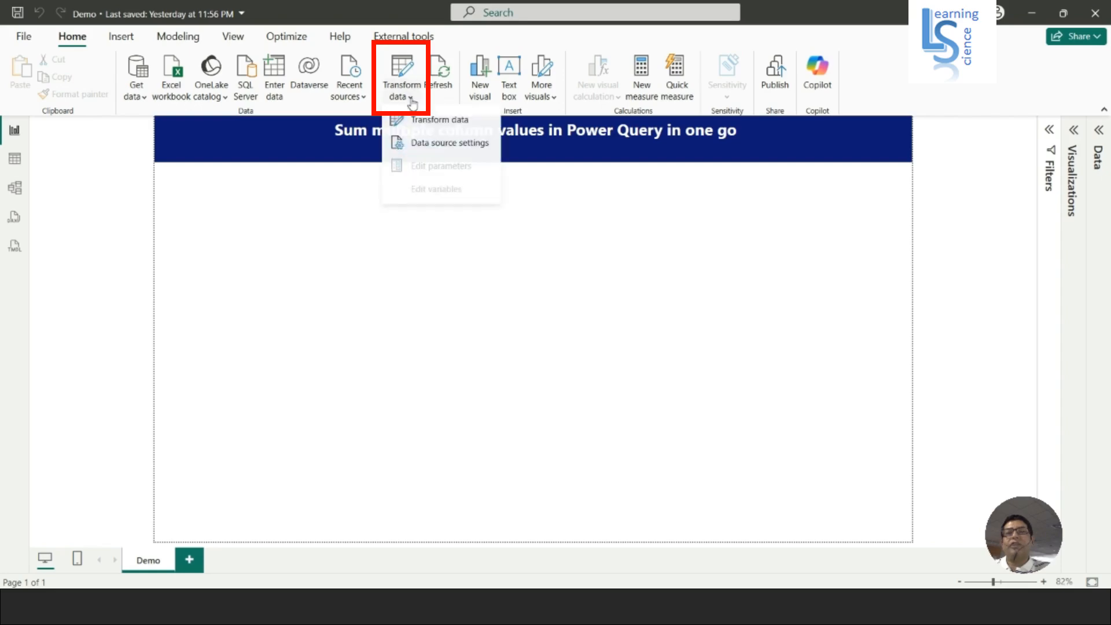
{"action": "left_click", "coordinate": [438, 123]}
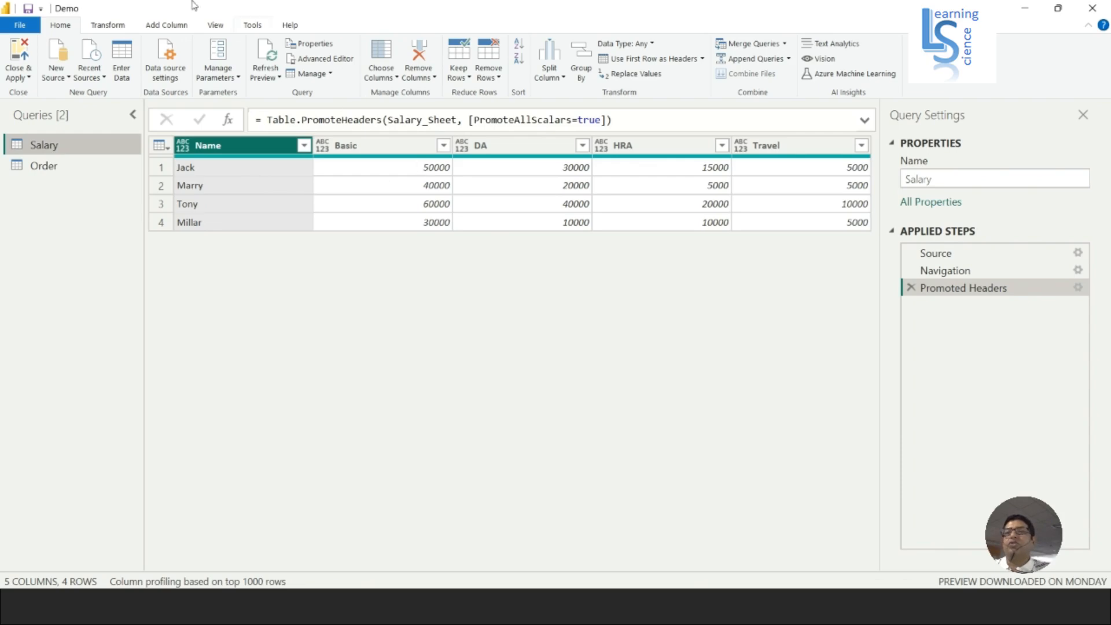
{"action": "left_click", "coordinate": [181, 27]}
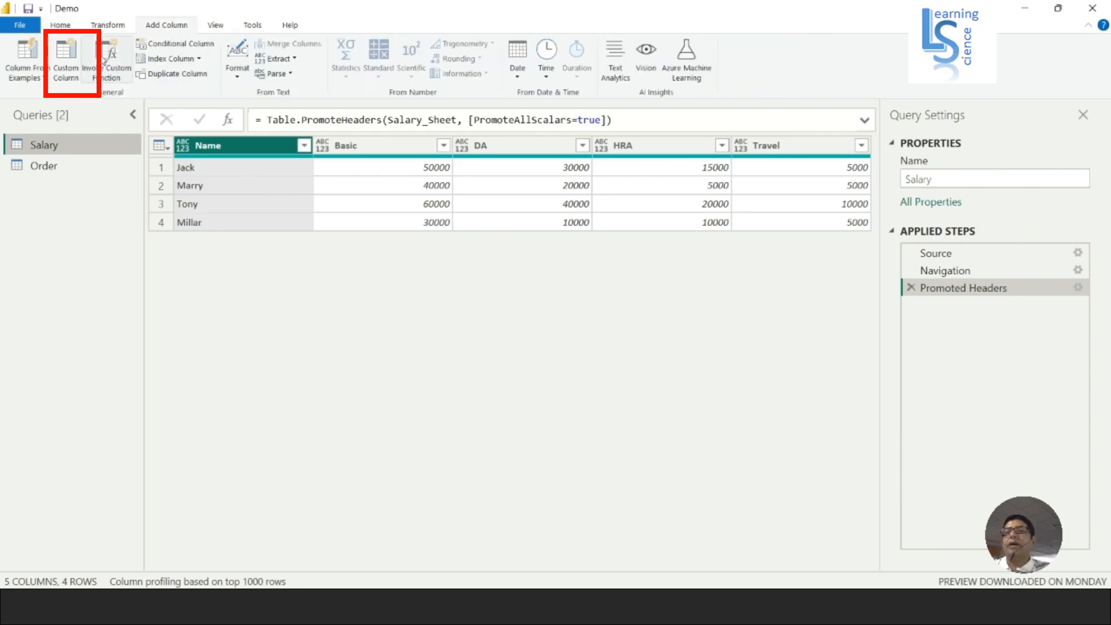
{"action": "left_click", "coordinate": [68, 74]}
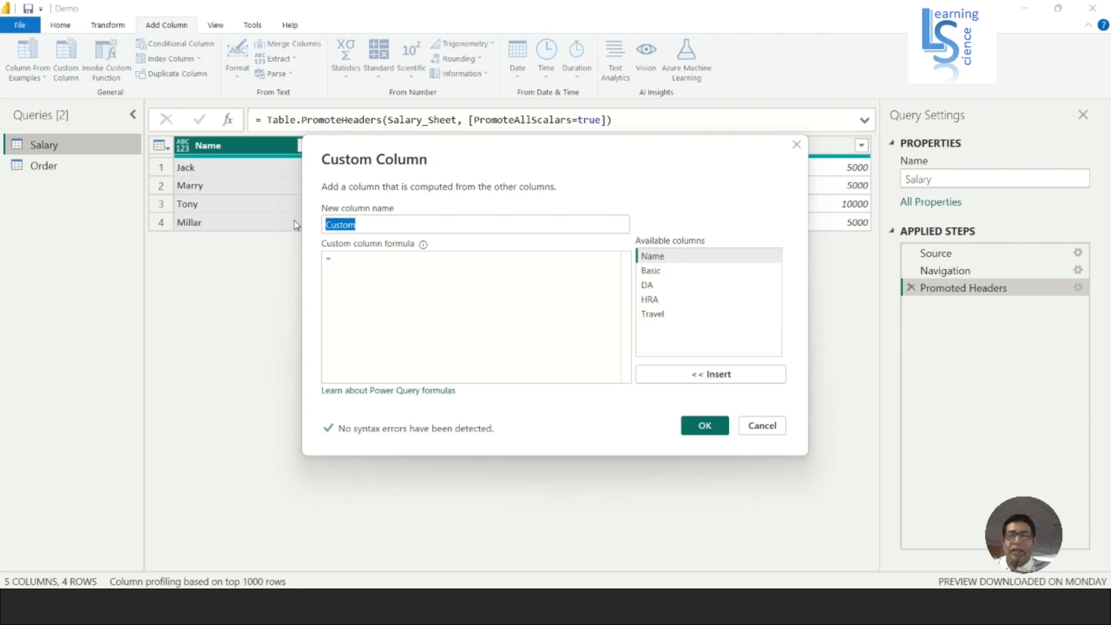
{"action": "type", "text": "G"}
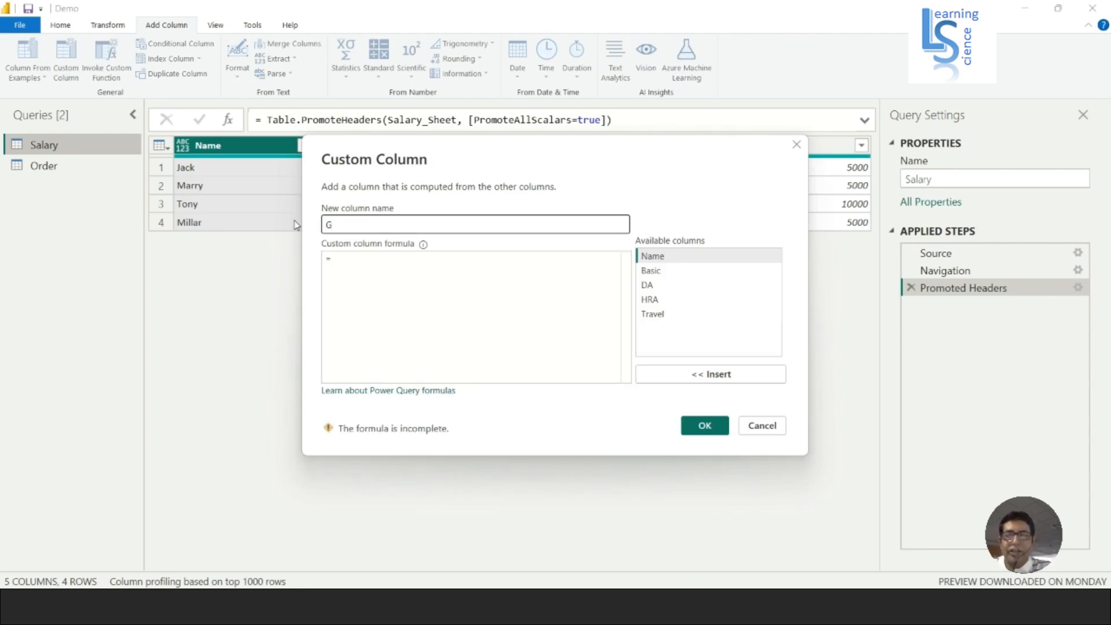
{"action": "type", "text": "ross"}
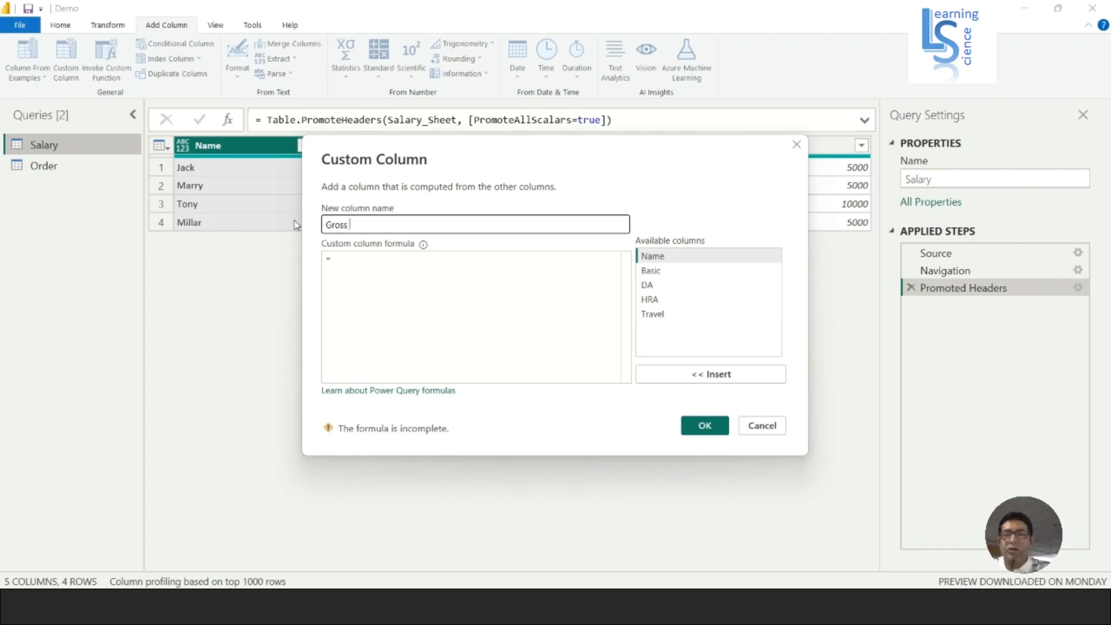
{"action": "type", "text": " Salary"}
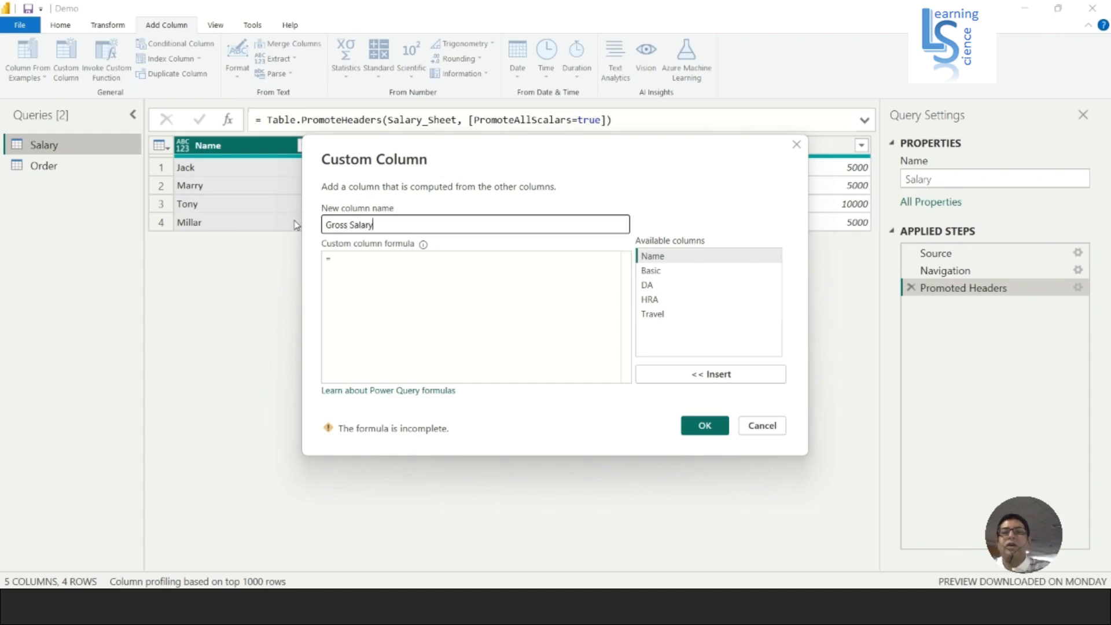
Create the Gross Salary column with the formula Record.ToList(_) and preview the list in its first row.
{"action": "left_click", "coordinate": [347, 259]}
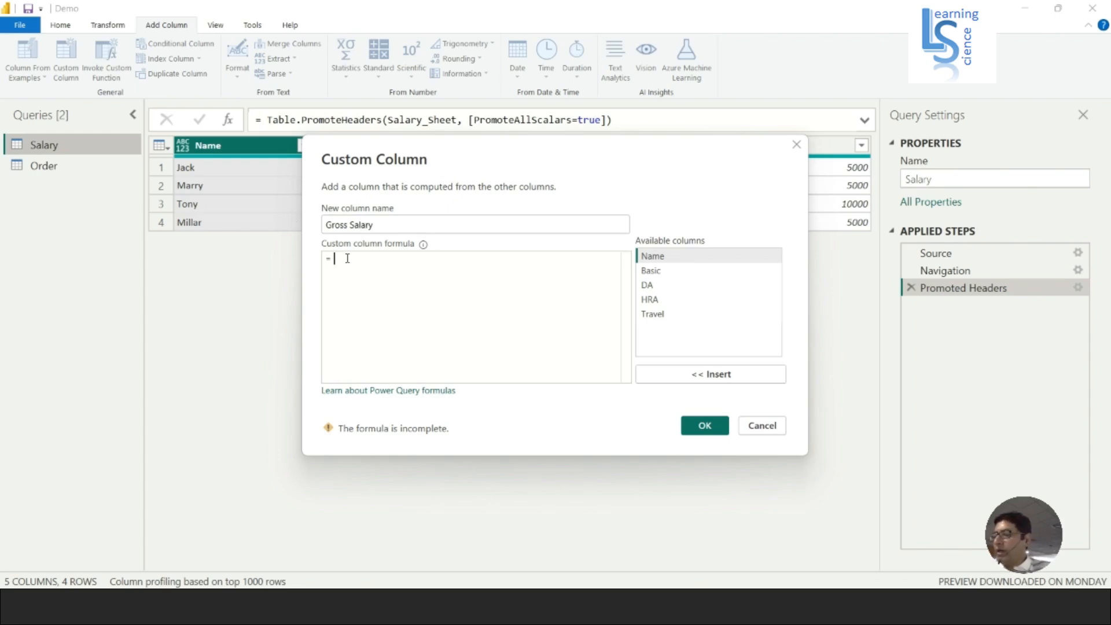
{"action": "type", "text": "R"}
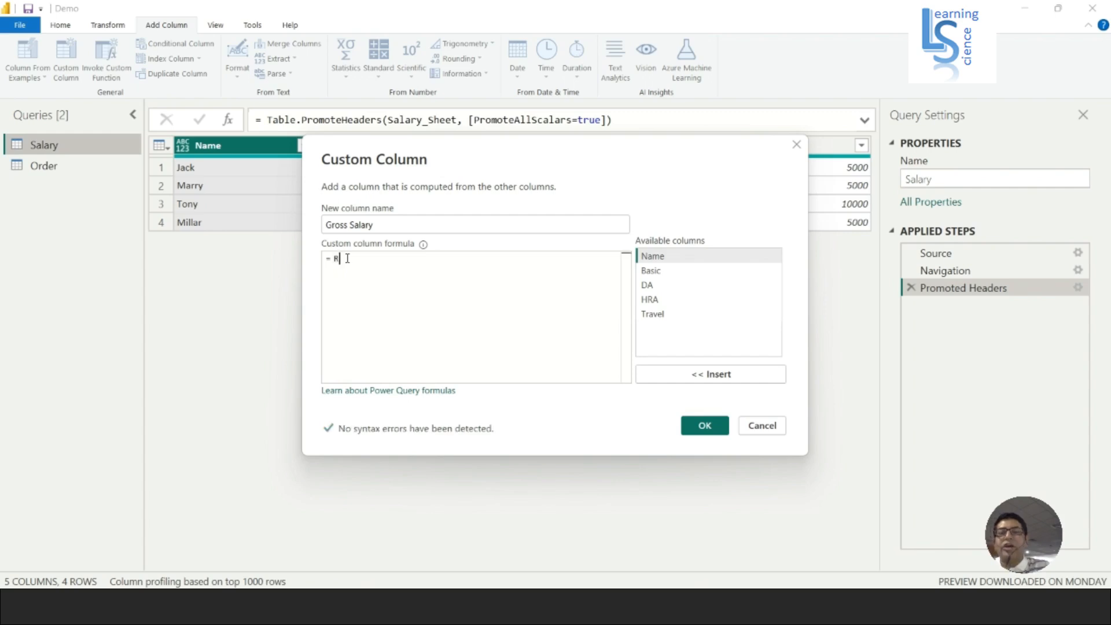
{"action": "type", "text": "ecord."}
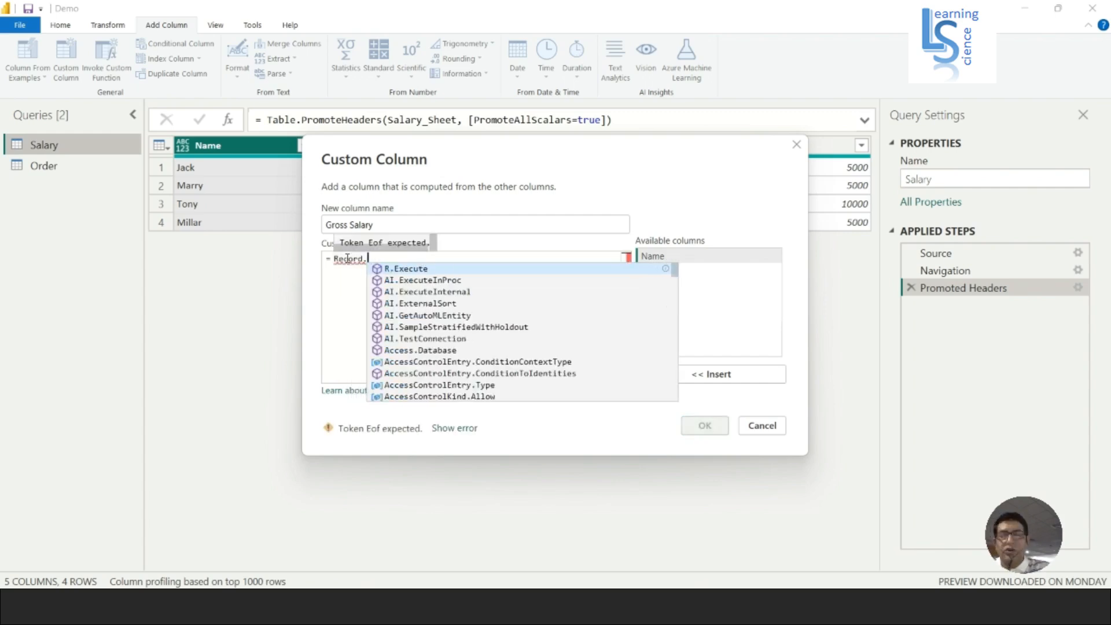
{"action": "type", "text": "To"}
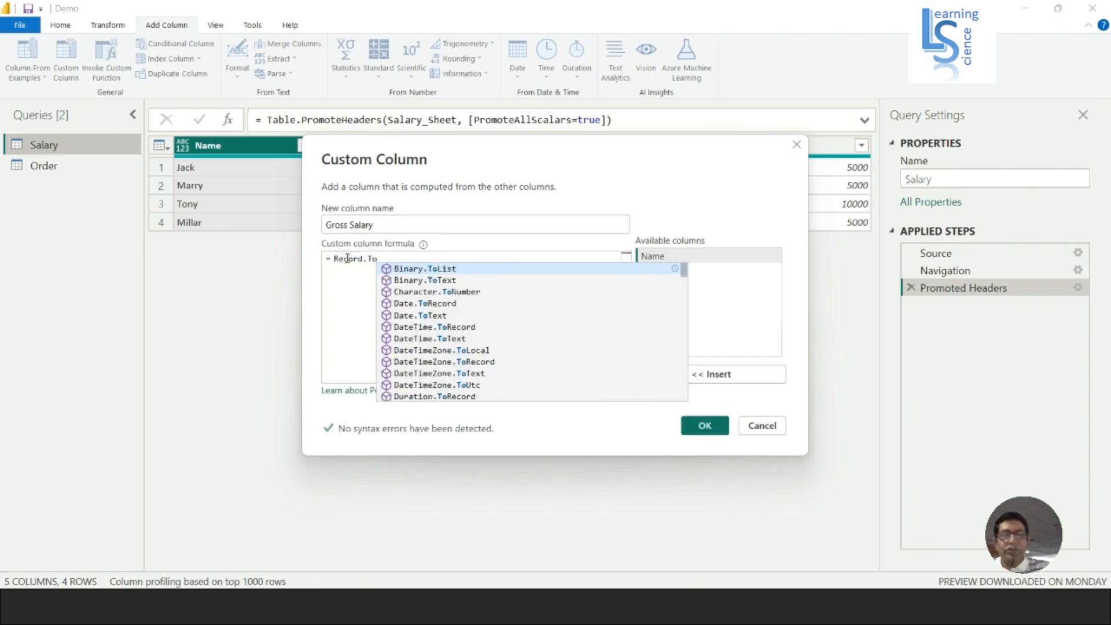
{"action": "type", "text": "List"}
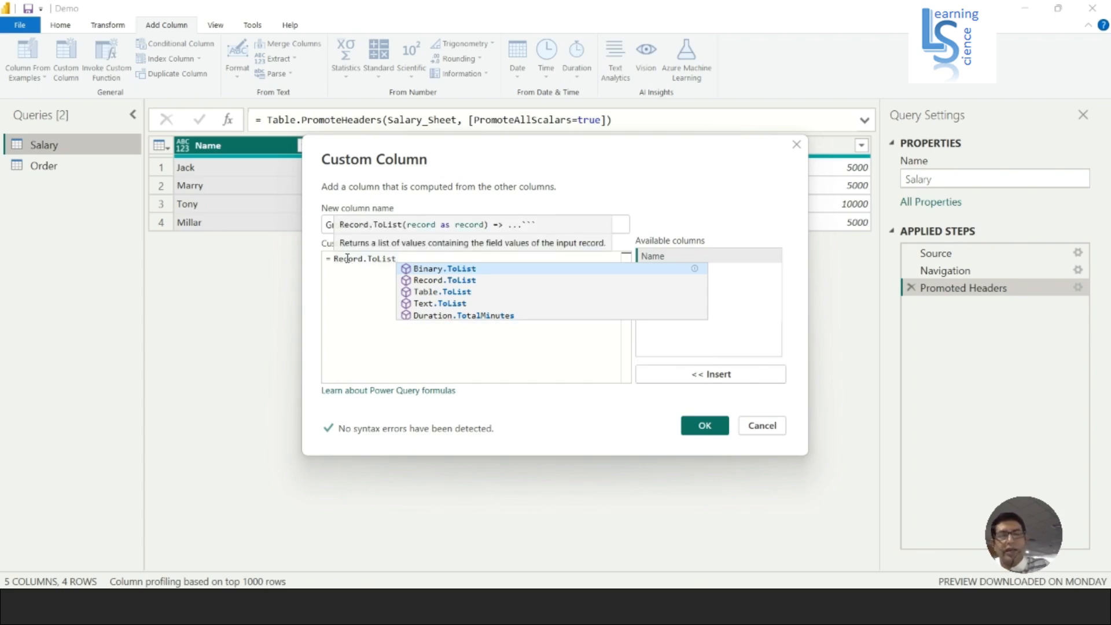
{"action": "type", "text": "("}
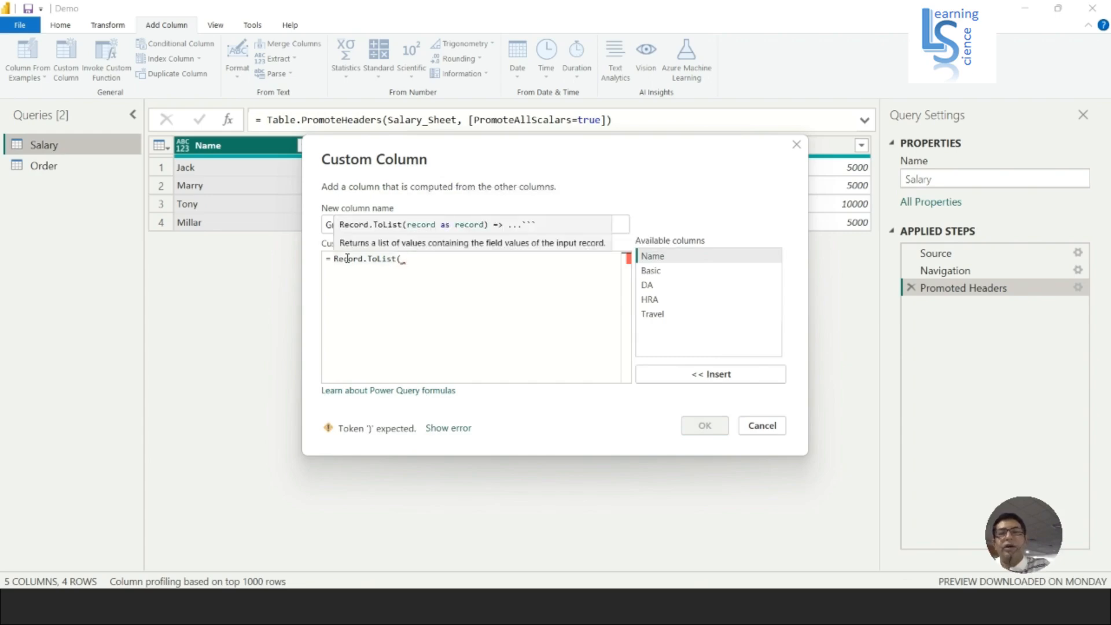
{"action": "type", "text": "_)"}
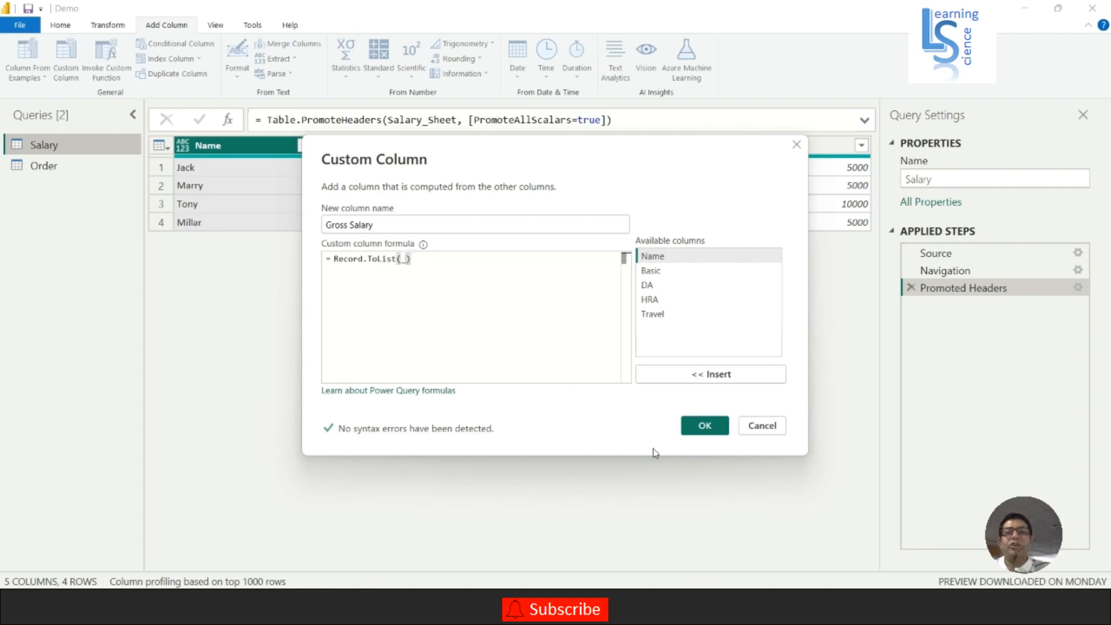
{"action": "left_click", "coordinate": [704, 428]}
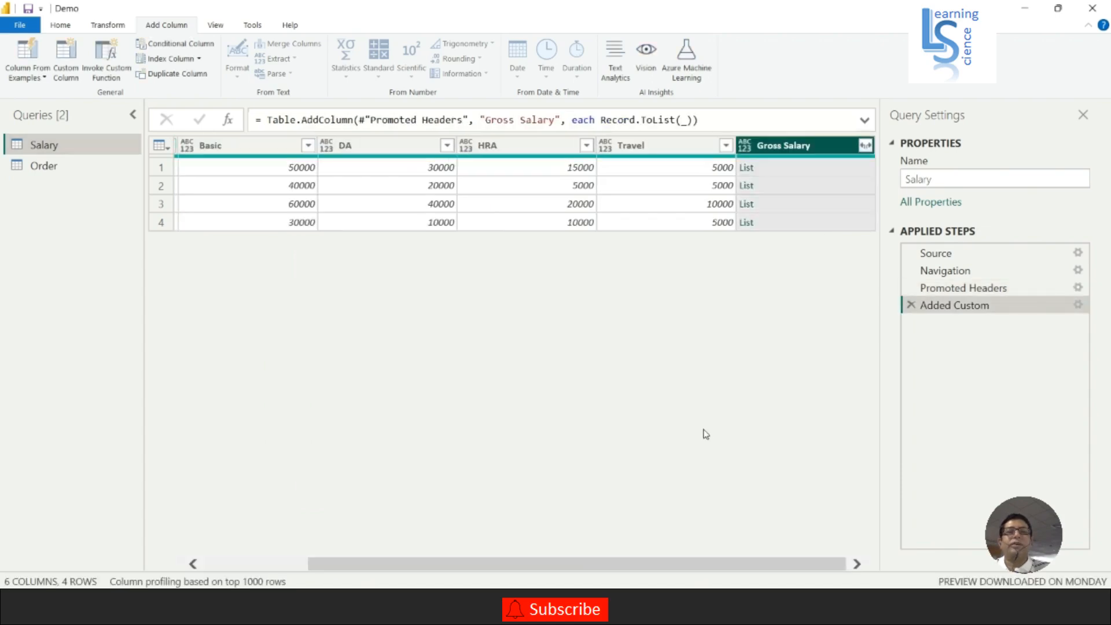
{"action": "left_click", "coordinate": [774, 175]}
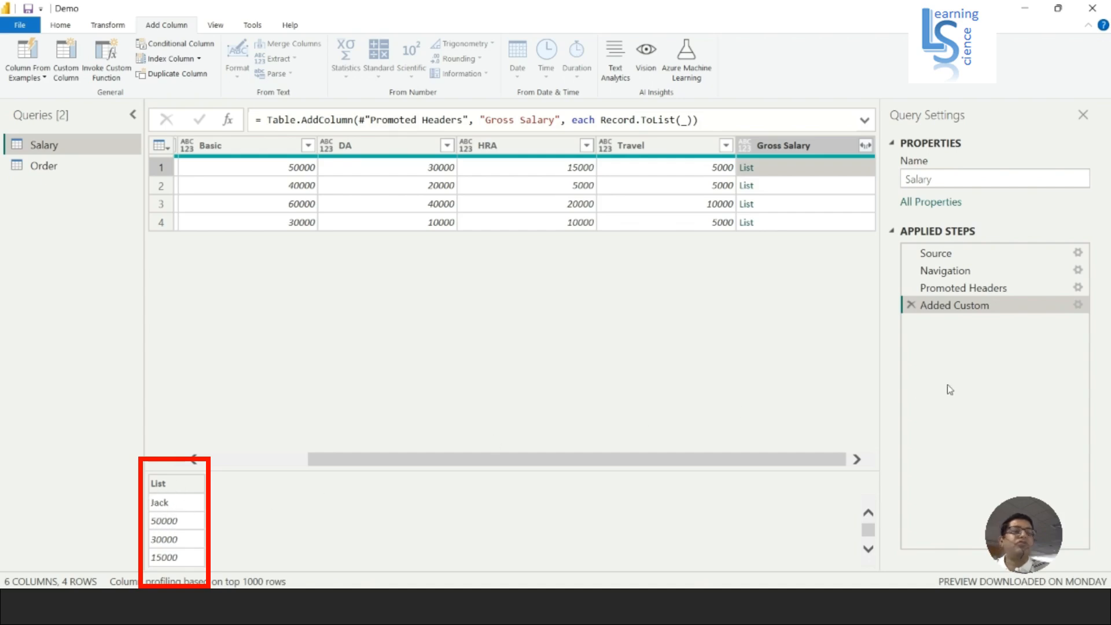
Change the Gross Salary formula to List.Skip(Record.ToList(_)) and preview the lists in the first two rows.
{"action": "left_click", "coordinate": [1078, 305]}
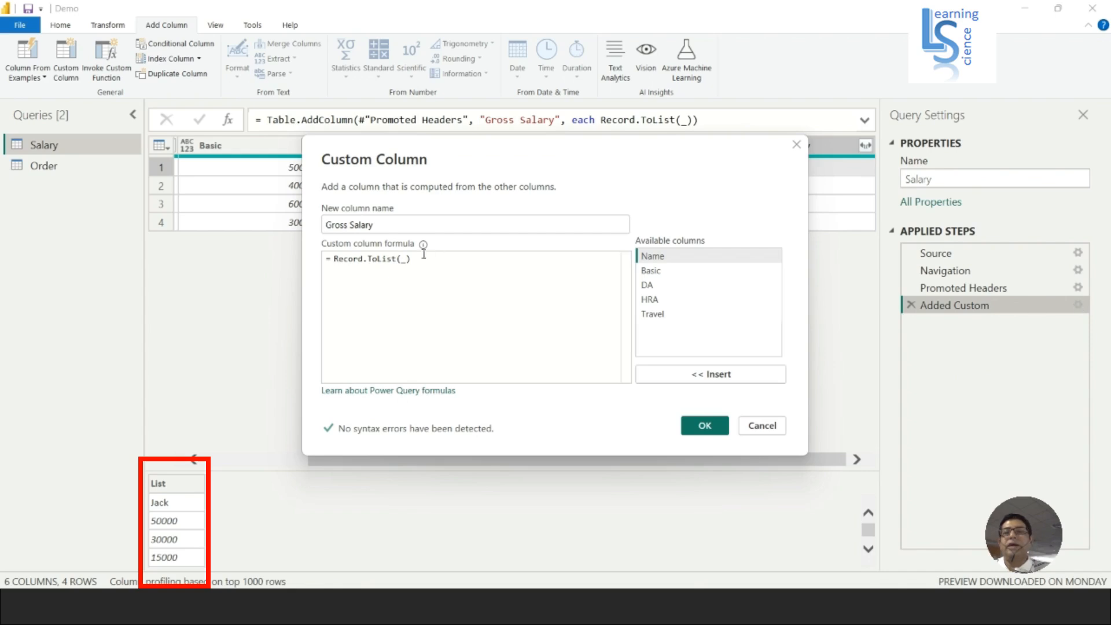
{"action": "left_click", "coordinate": [334, 259]}
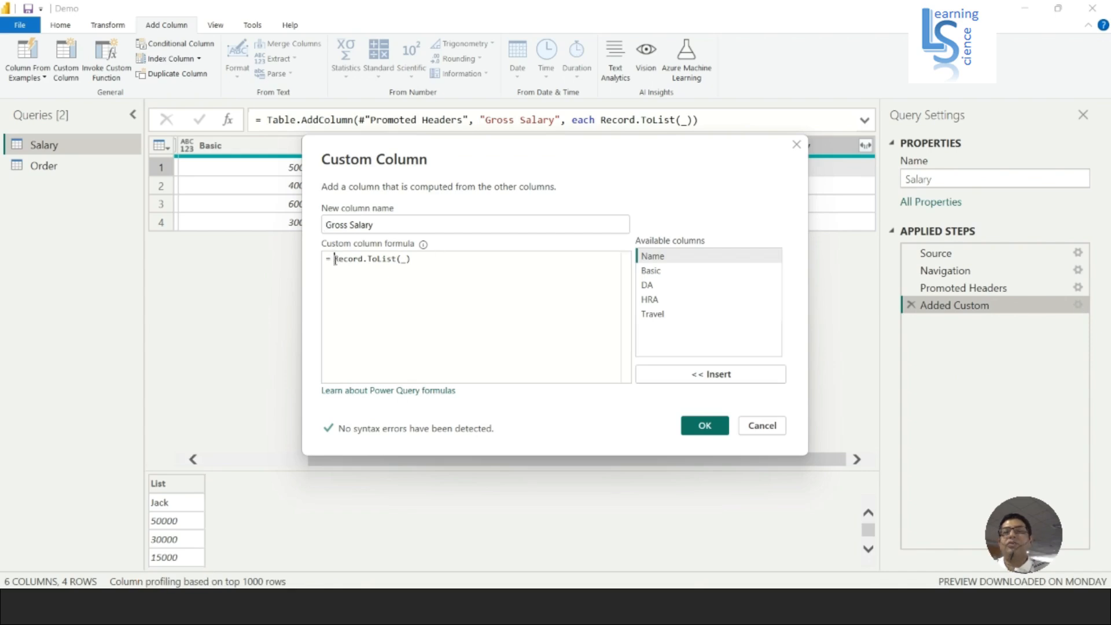
{"action": "key", "text": "Return"}
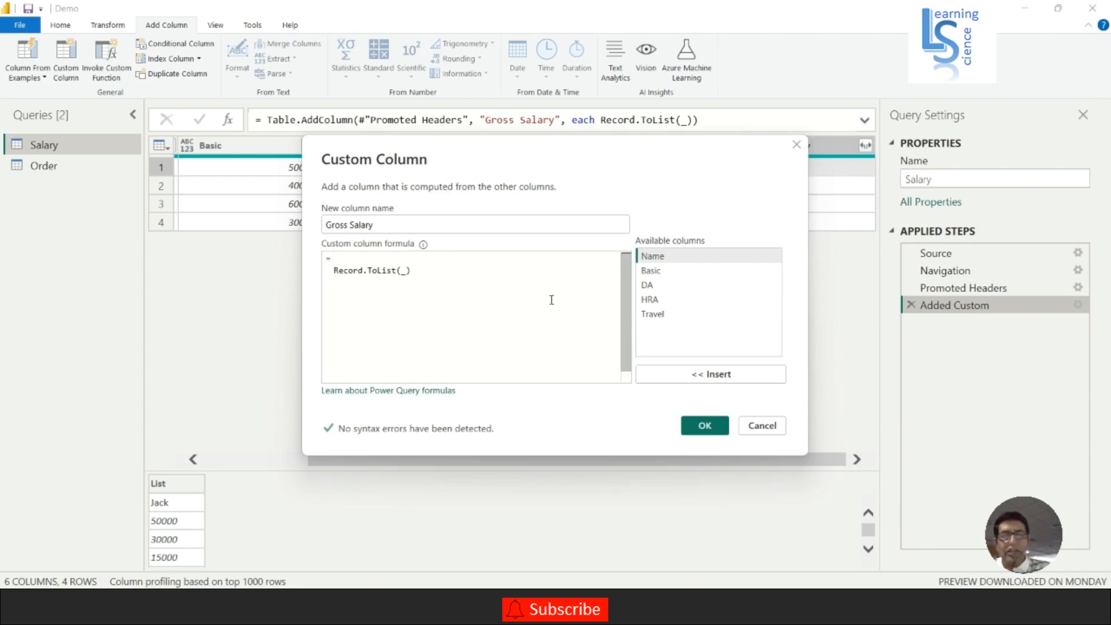
{"action": "type", "text": "List."}
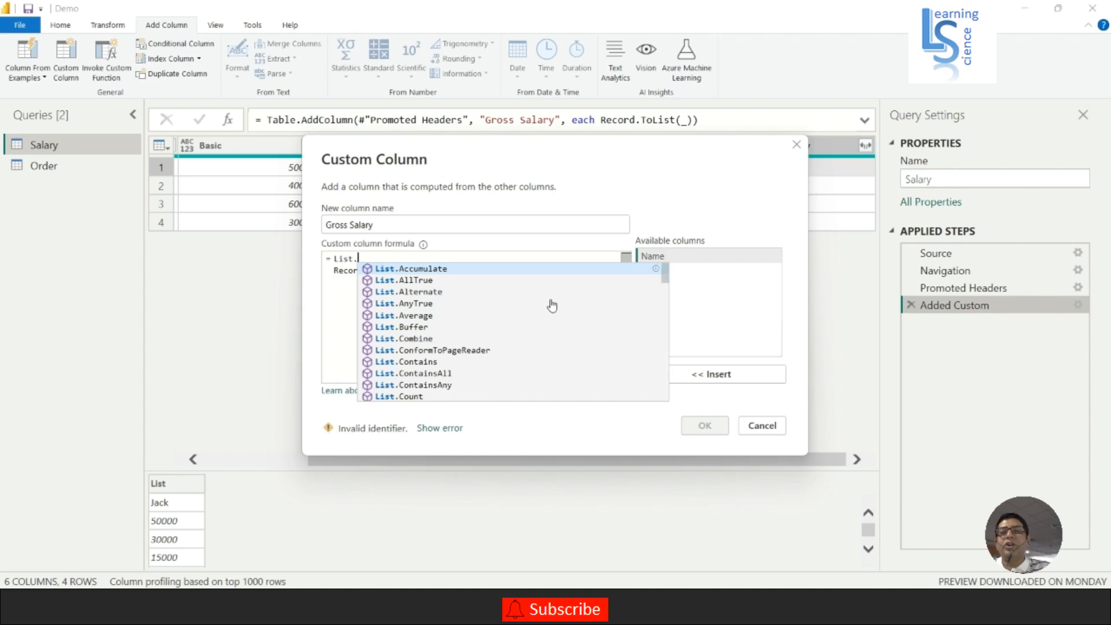
{"action": "type", "text": "Skip"}
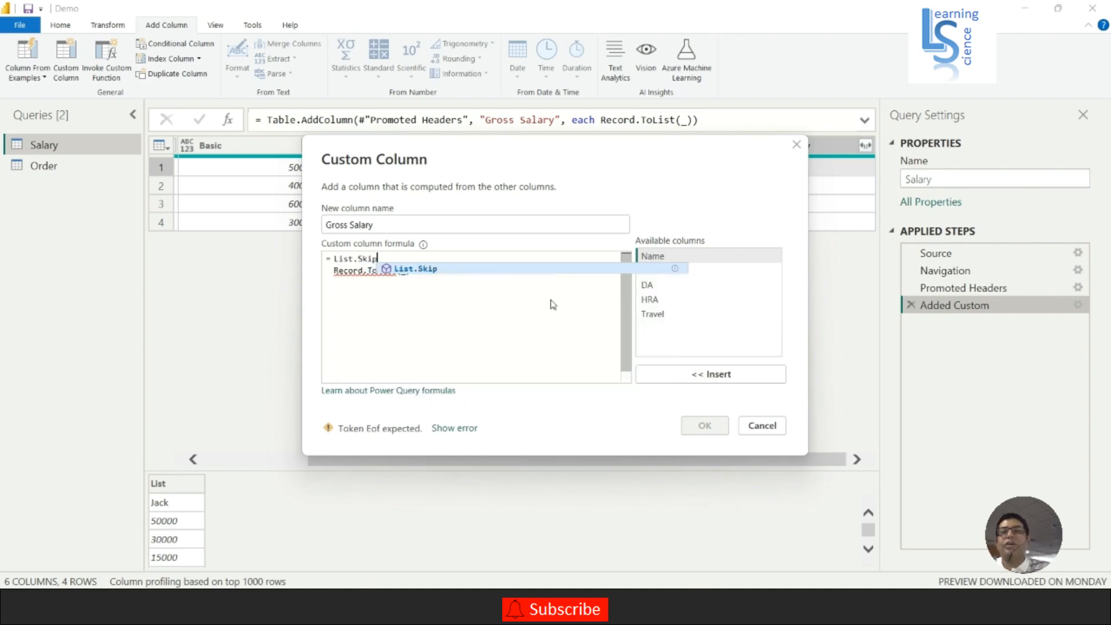
{"action": "type", "text": "("}
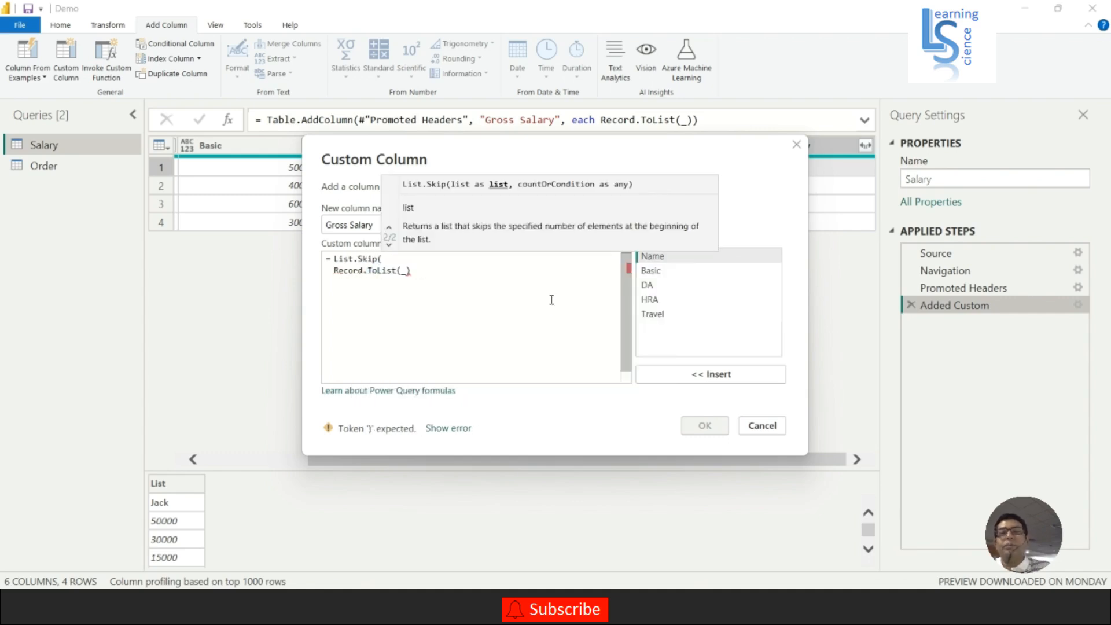
{"action": "left_click", "coordinate": [431, 276]}
{"action": "type", "text": ")"}
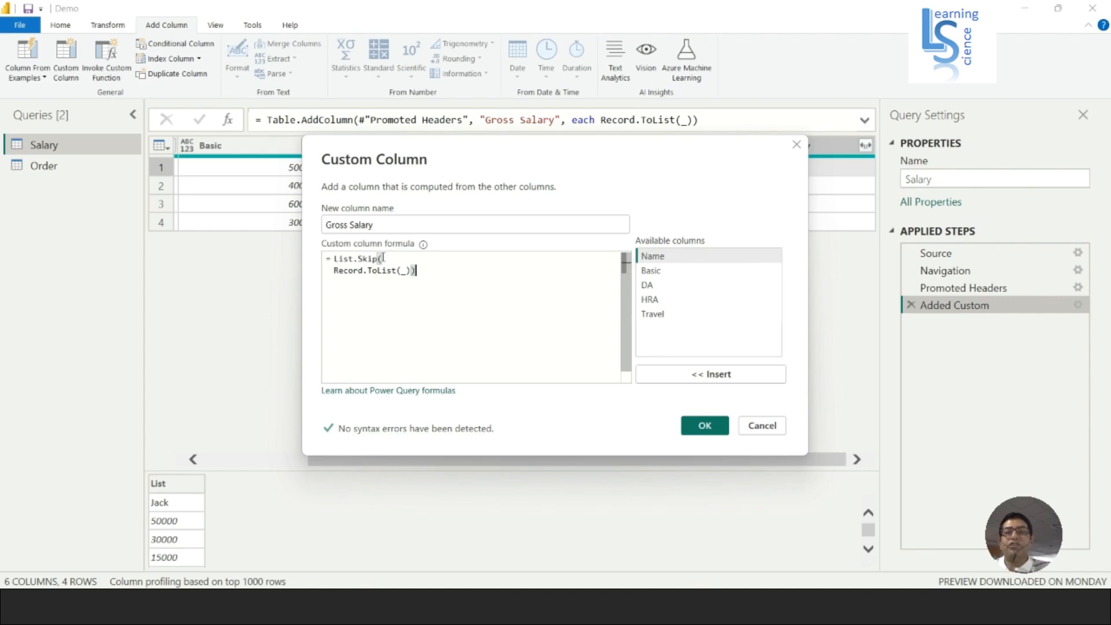
{"action": "left_click", "coordinate": [704, 426]}
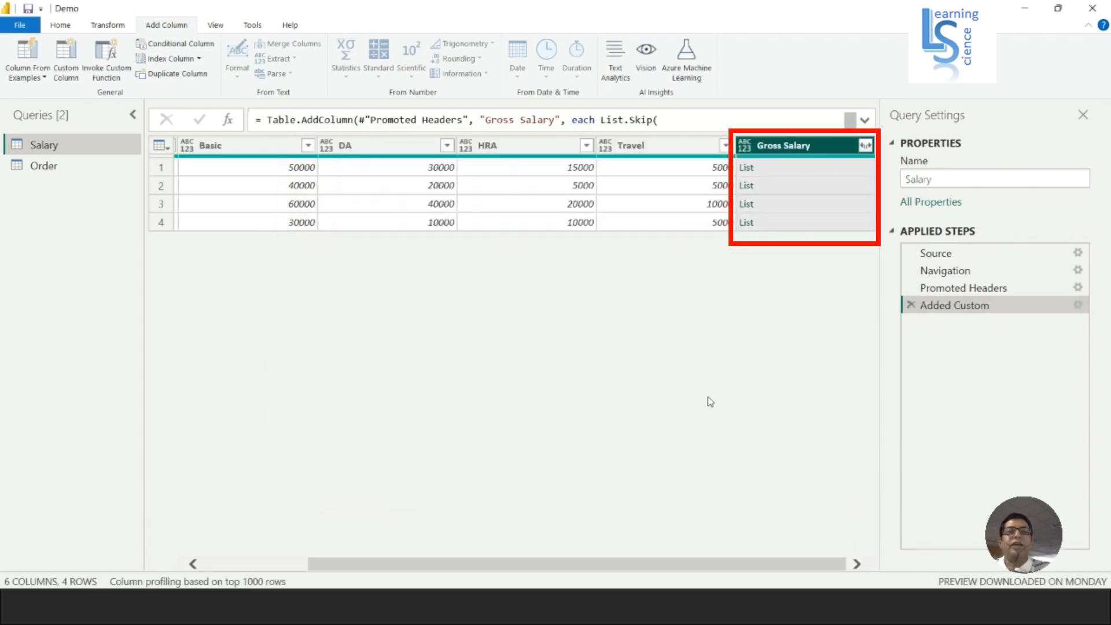
{"action": "left_click", "coordinate": [796, 173]}
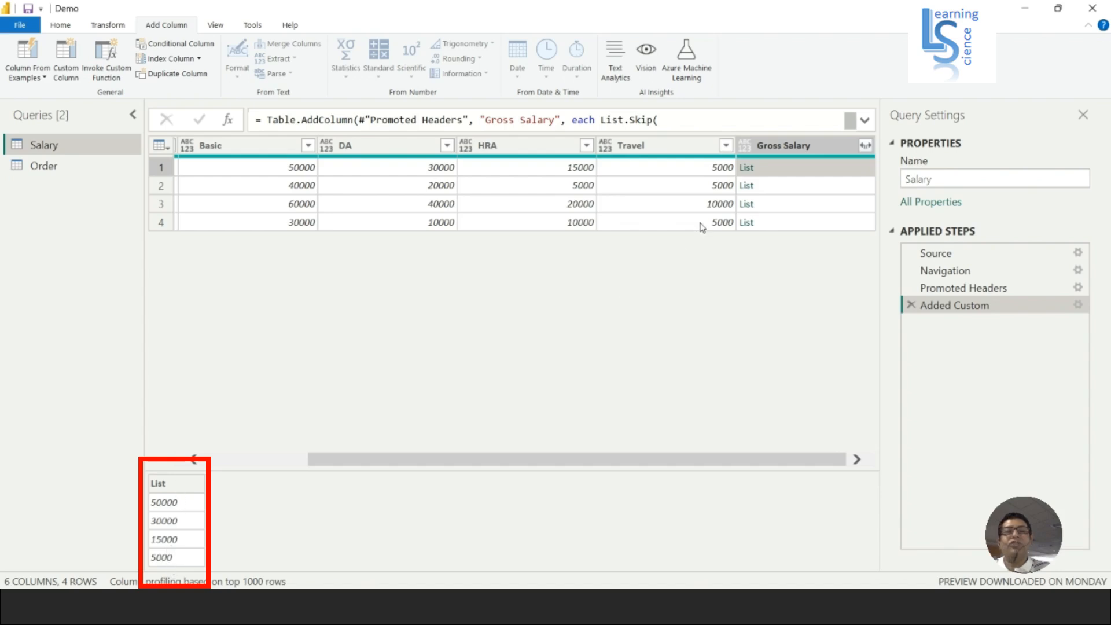
{"action": "left_click", "coordinate": [802, 188]}
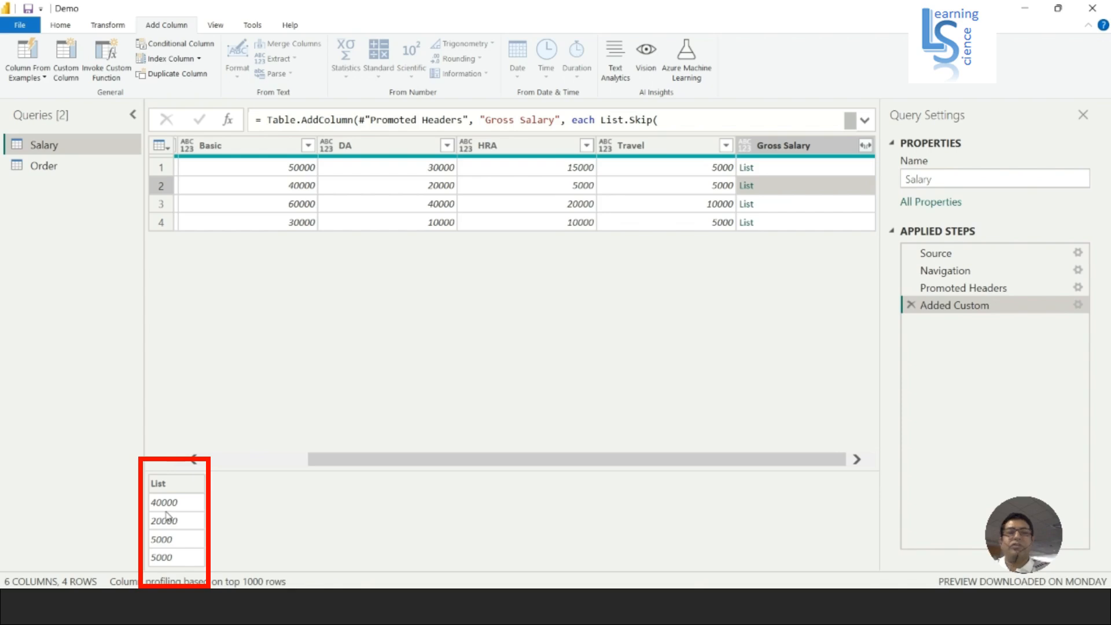
Wrap the Gross Salary column's formula in List.Sum so it reads List.Sum(List.Skip(Record.ToList(_))).
{"action": "left_click", "coordinate": [1078, 306]}
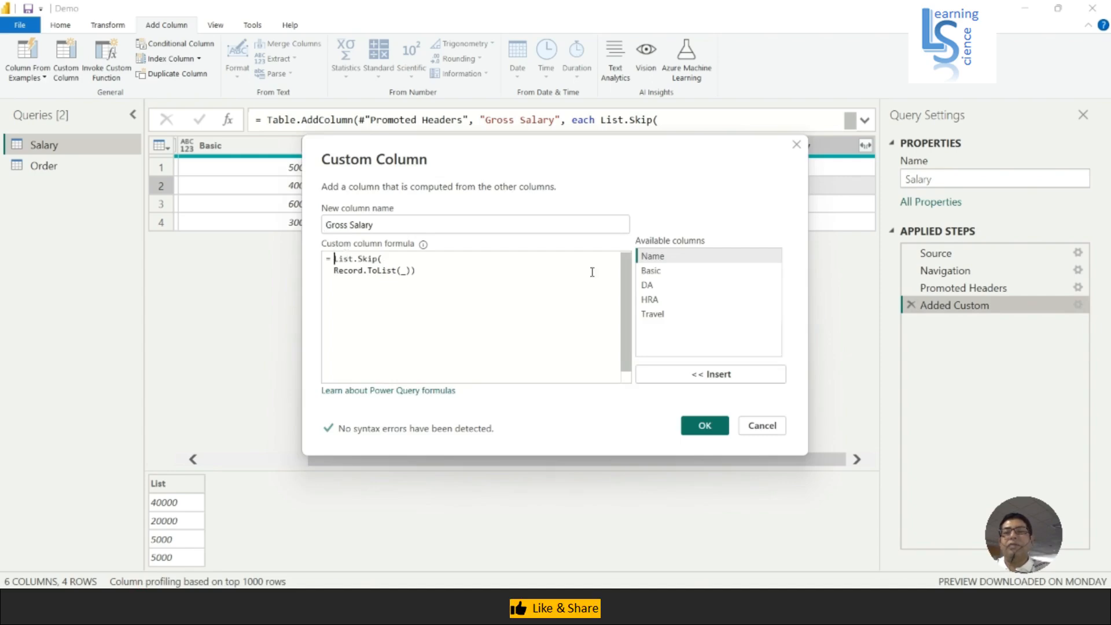
{"action": "key", "text": "Return"}
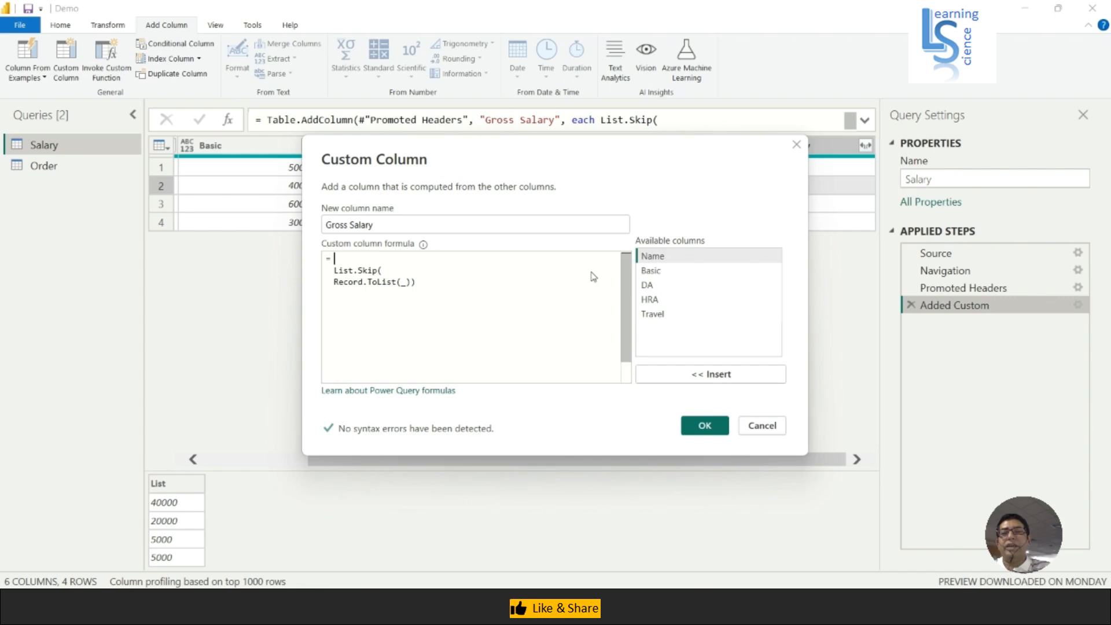
{"action": "type", "text": "L"}
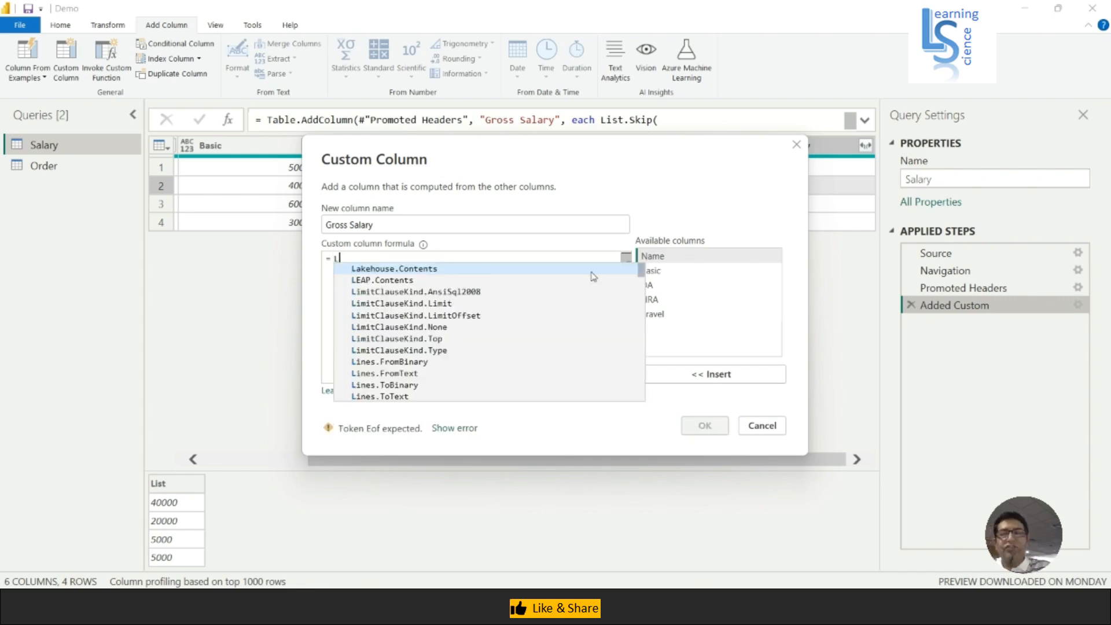
{"action": "type", "text": "ist.Su"}
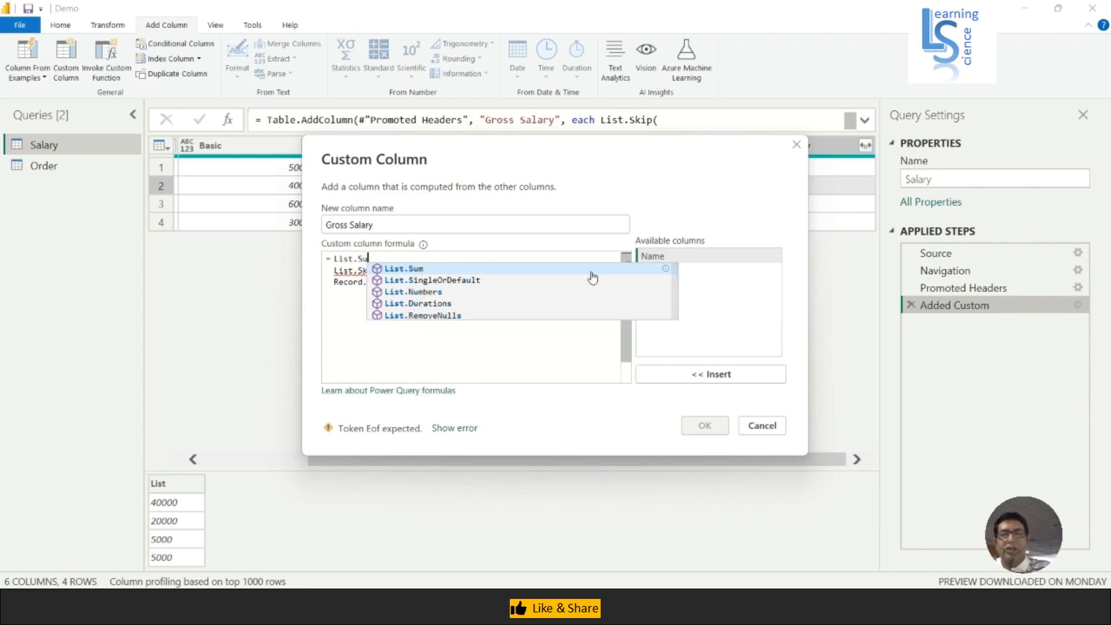
{"action": "left_click", "coordinate": [591, 270]}
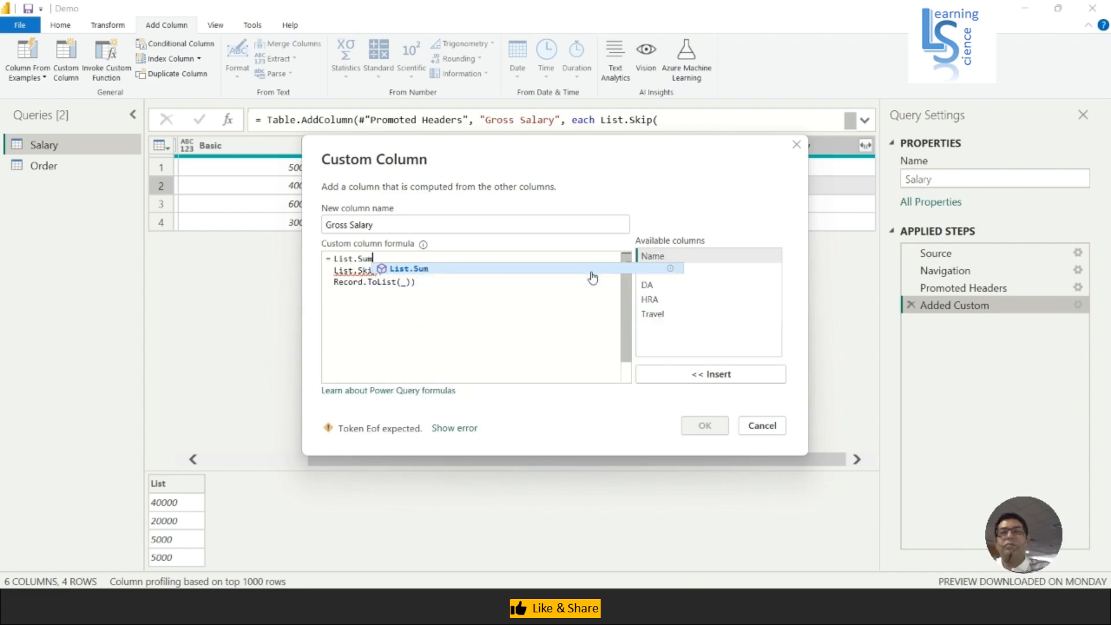
{"action": "type", "text": "("}
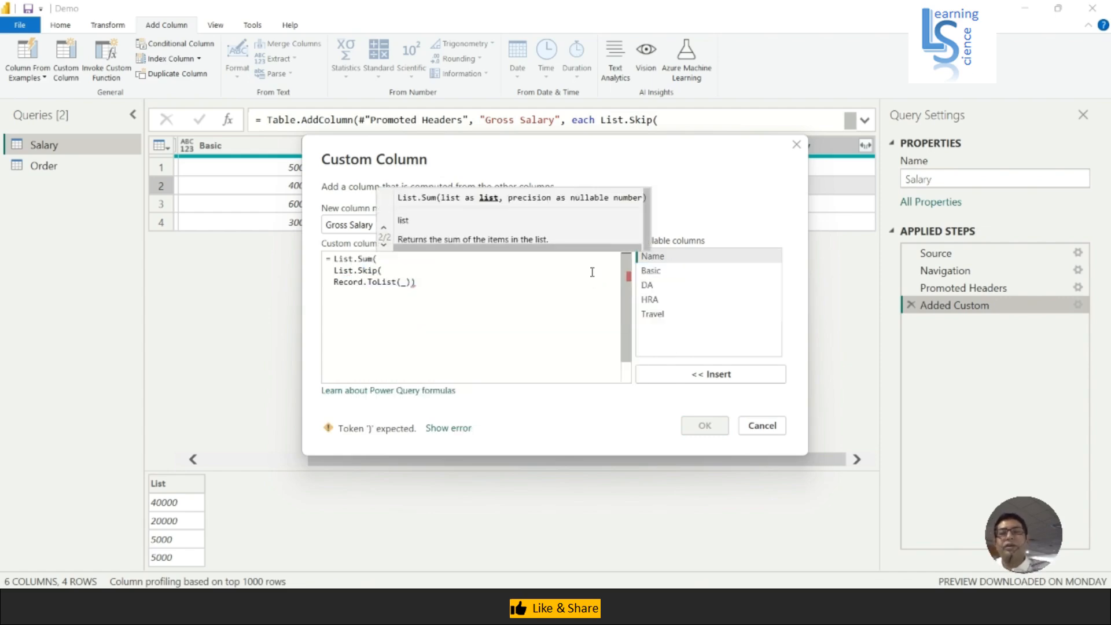
{"action": "left_click", "coordinate": [419, 283]}
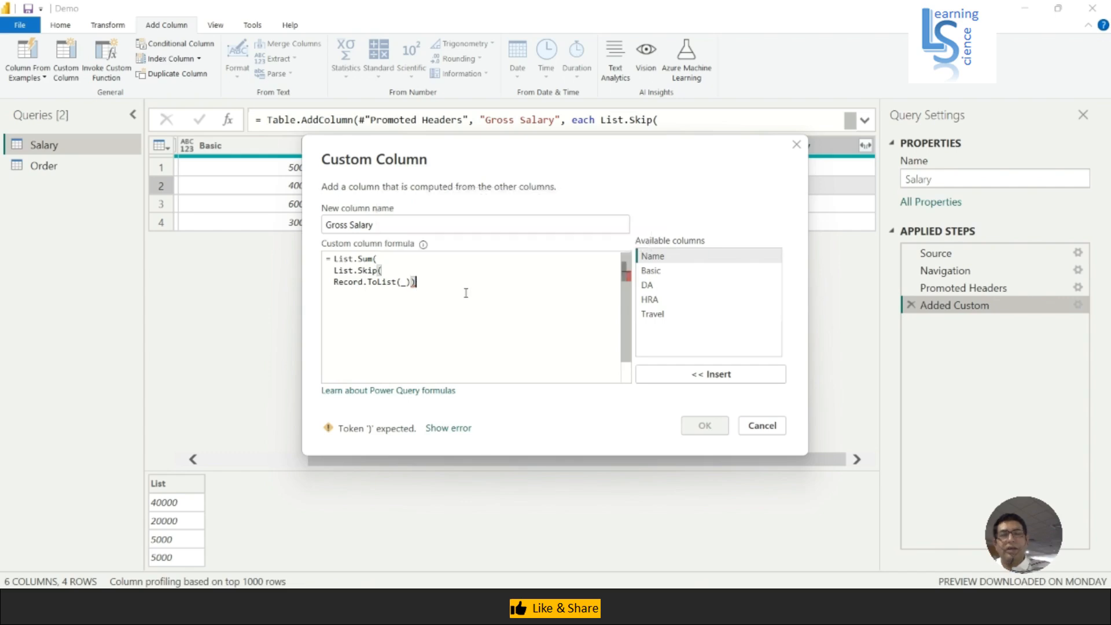
{"action": "type", "text": ")"}
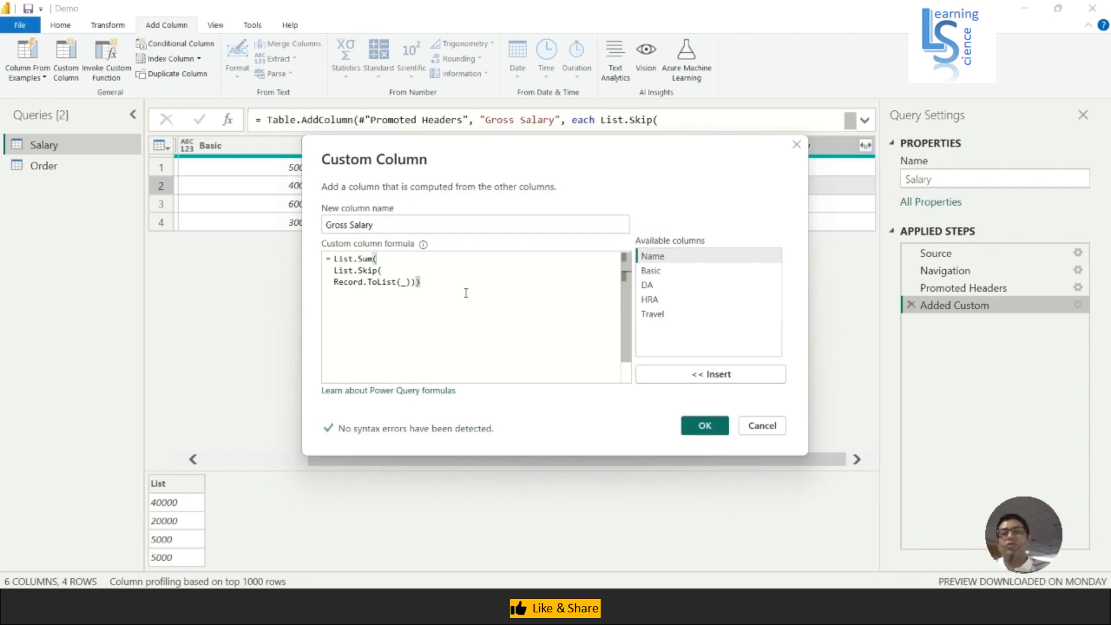